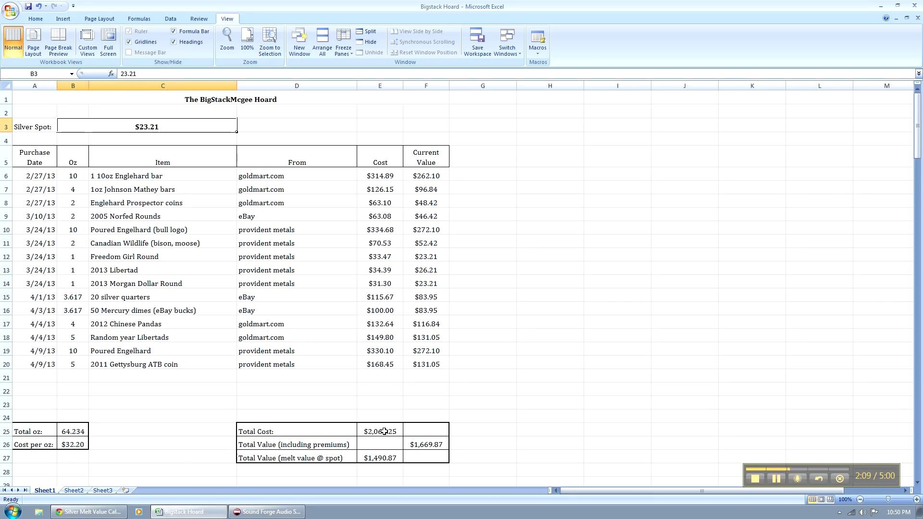
Inspect the formulas behind Total Cost and Total Value (melt value @ spot) in the summary table
left_click(384, 431)
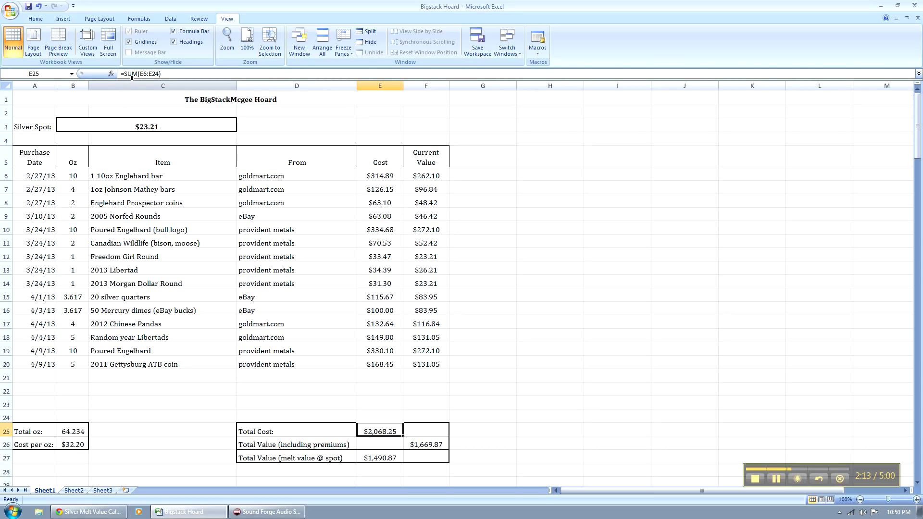
left_click(147, 73)
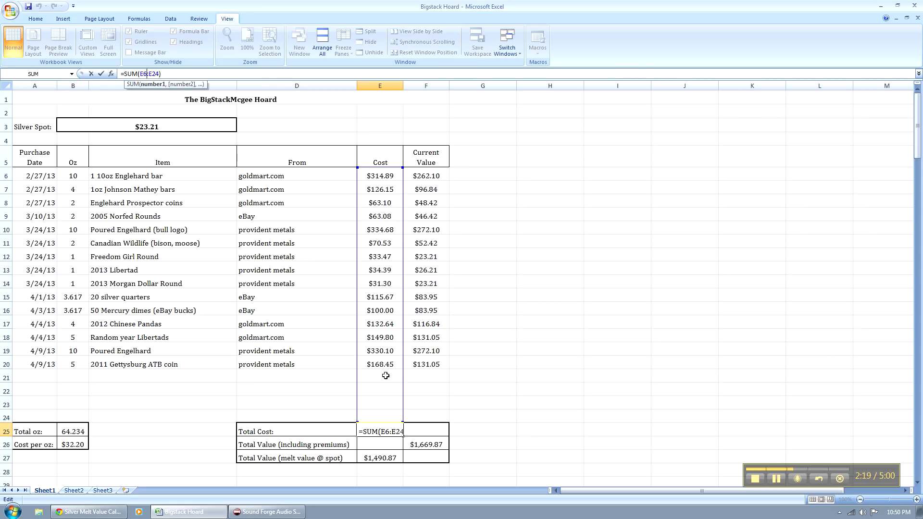
key("Return")
key("Return")
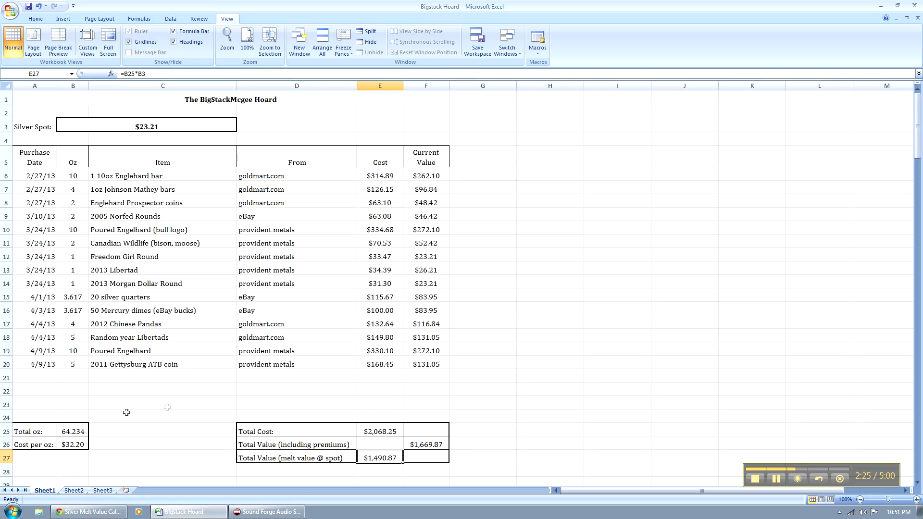
Inspect the Total oz sum formula with its cell range and the Cost per oz formula
left_click(71, 433)
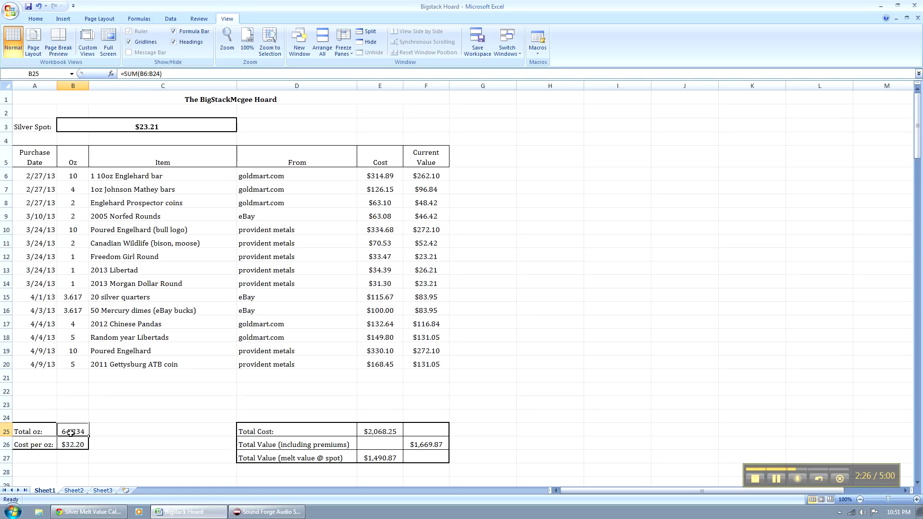
left_click(137, 75)
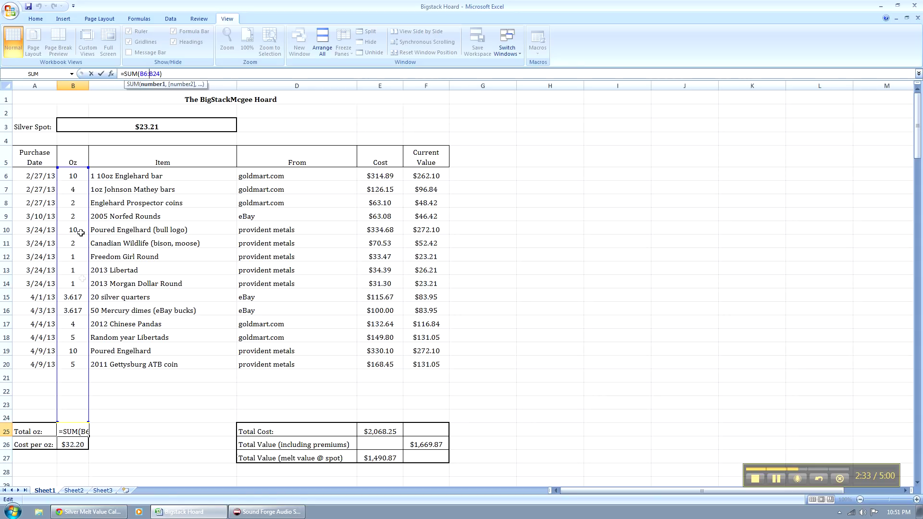
key("Return")
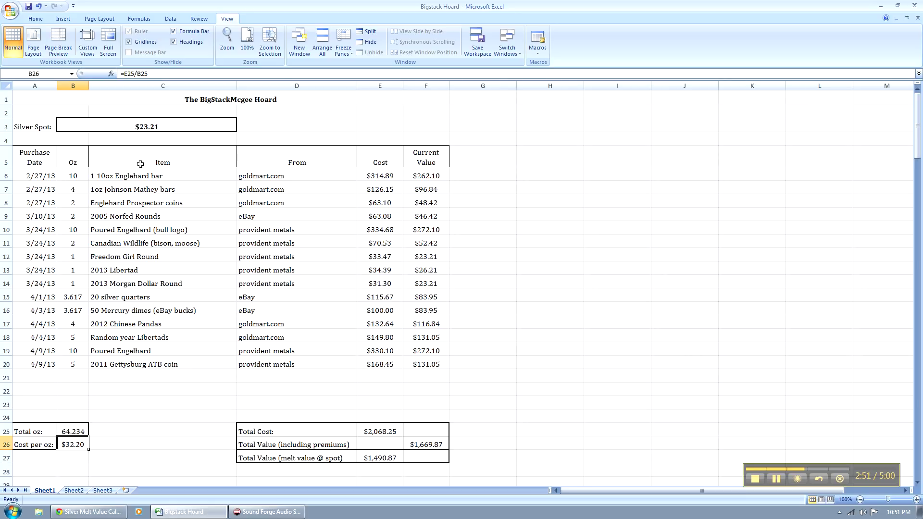
key("Down")
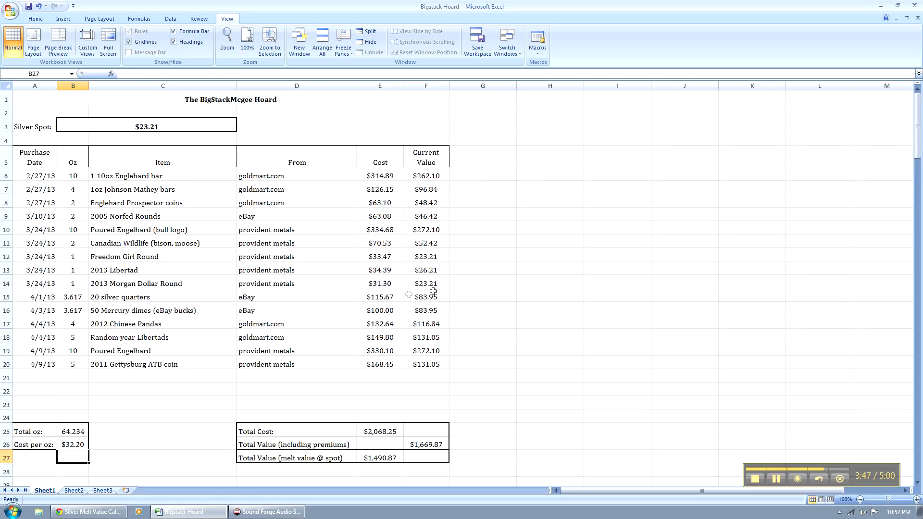
Check the 2013 Libertad's current value formula, test it with the ounces set to 3, and restore the ounces to 1
left_click(434, 272)
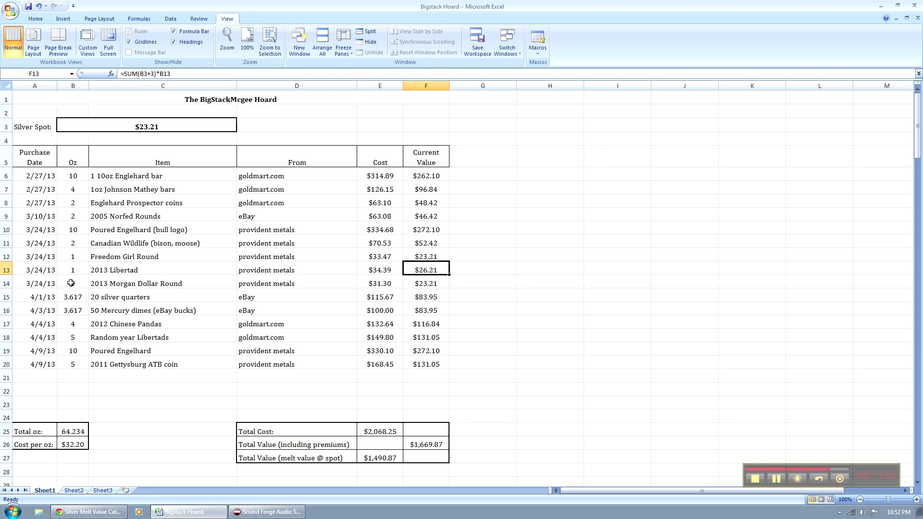
key("Down")
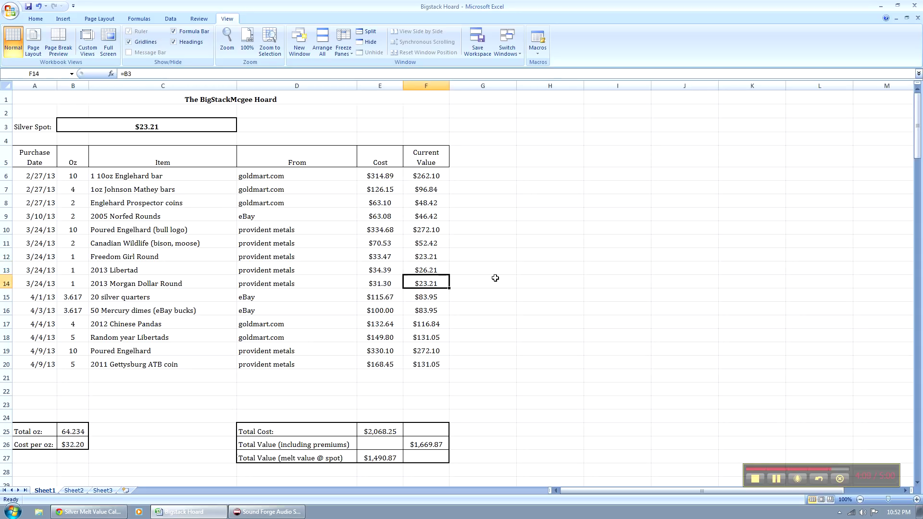
left_click(77, 271)
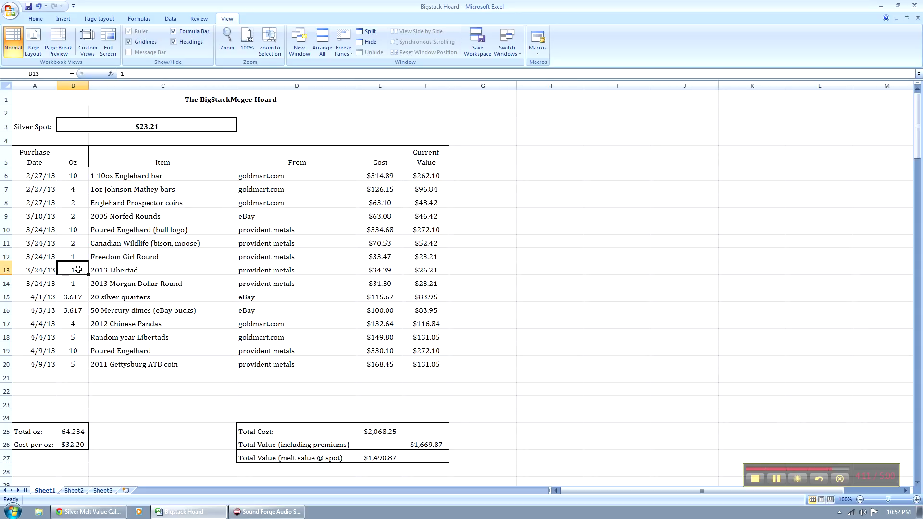
type("3")
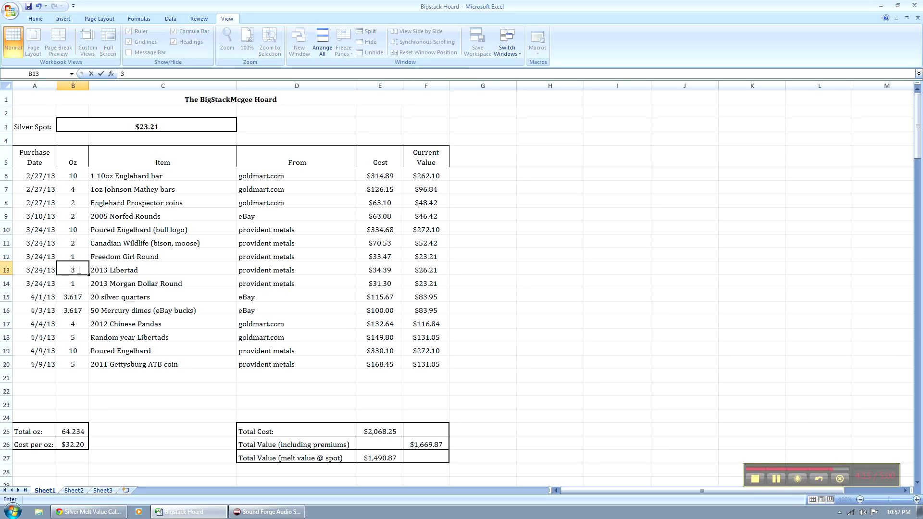
key("Return")
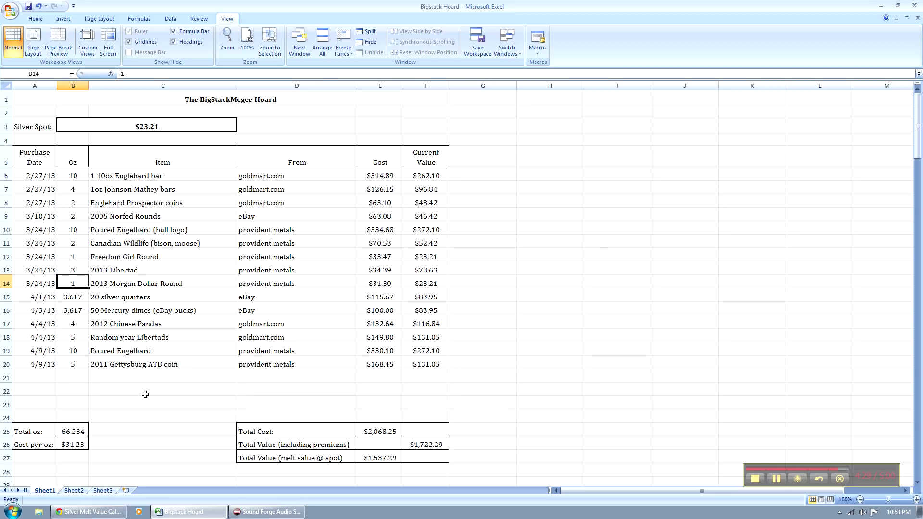
left_click(79, 269)
type("1")
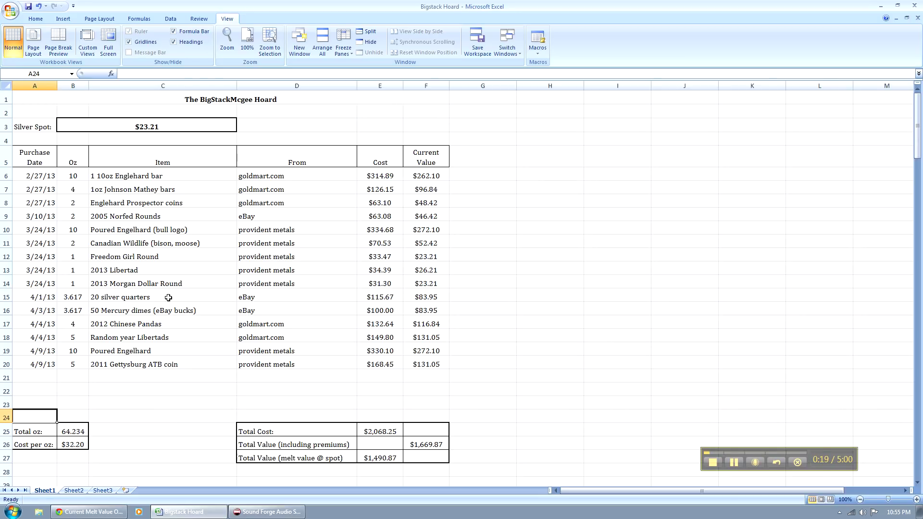
From the silver quarters and Mercury dimes entries, switch to Chrome and review Coinflation's circulated silver coinage value table
left_click(120, 297)
left_click(161, 311)
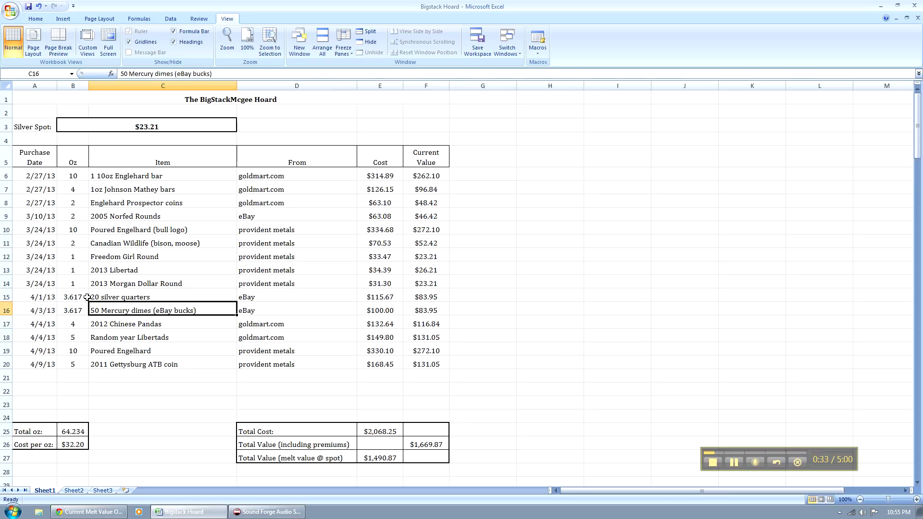
left_click(95, 513)
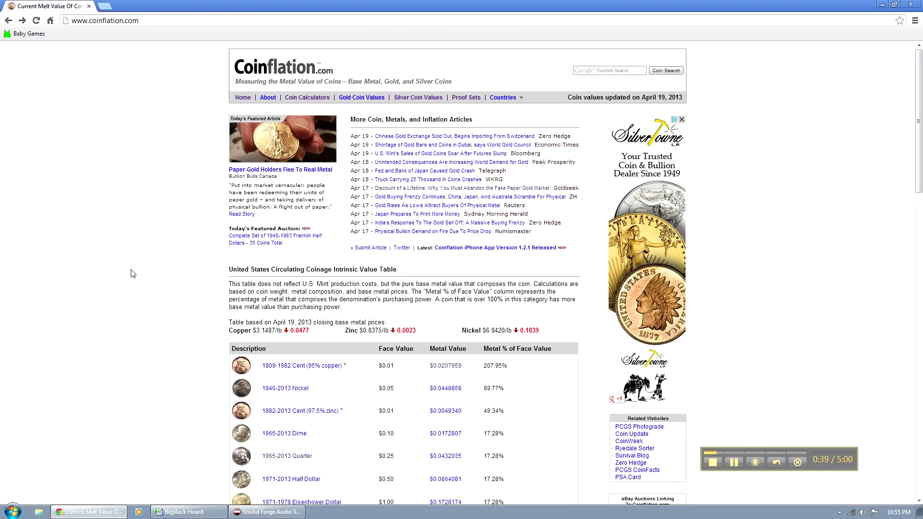
scroll(133, 273, "down", 2)
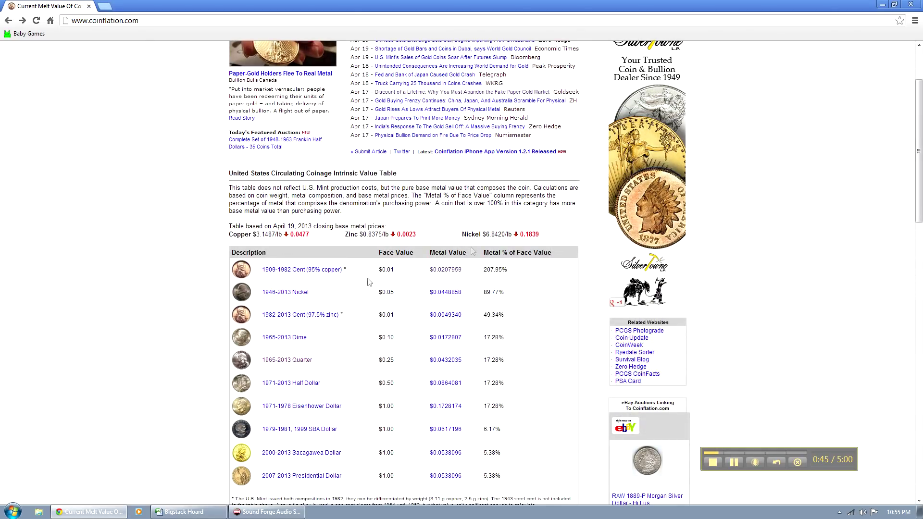
scroll(192, 331, "down", 12)
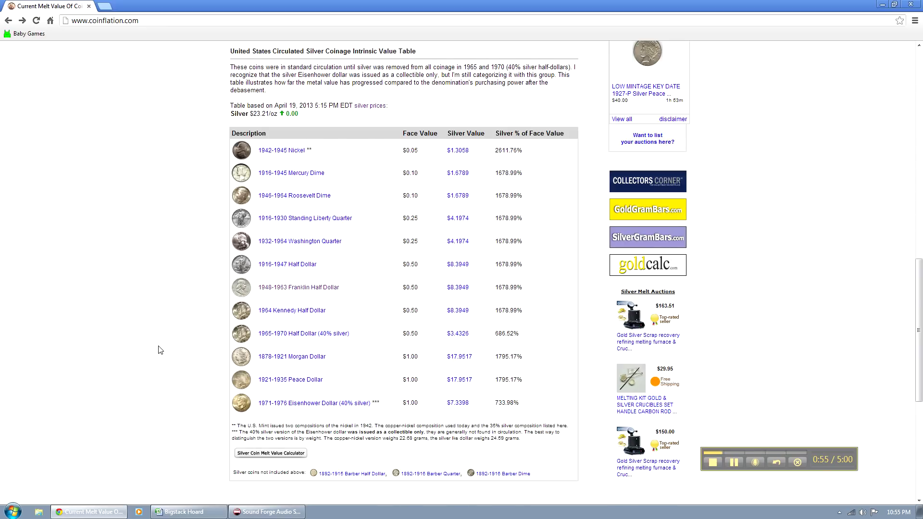
scroll(159, 349, "up", 15)
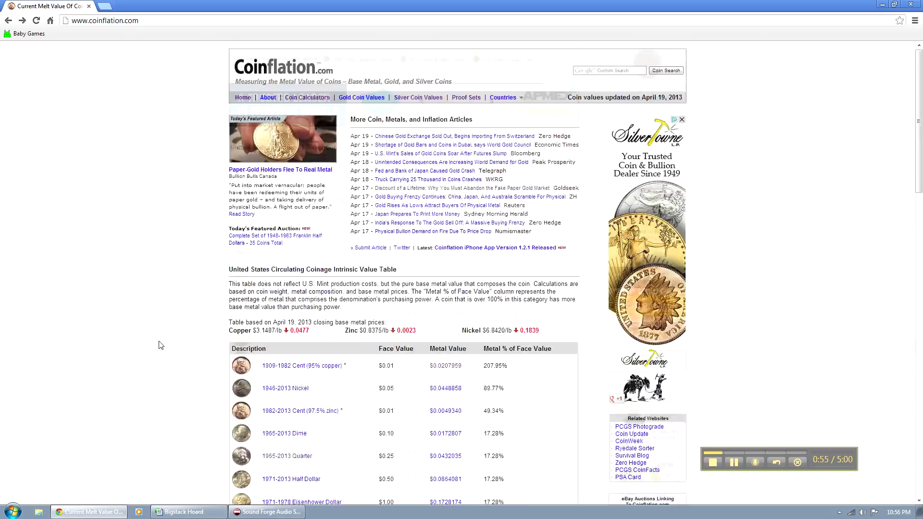
left_click(309, 99)
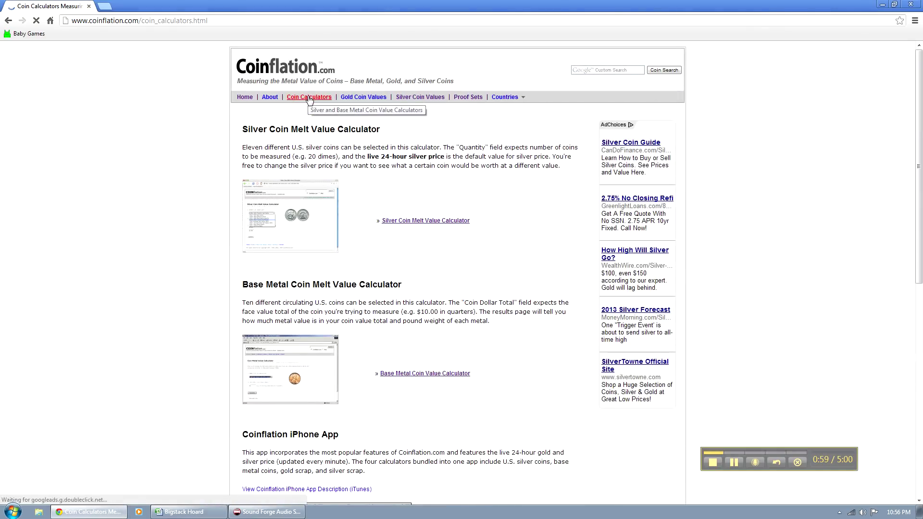
left_click(420, 223)
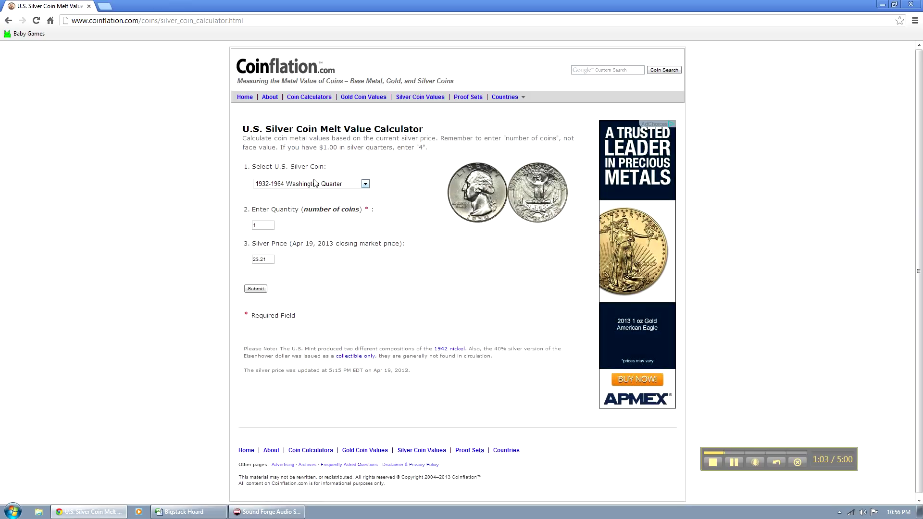
double_click(255, 225)
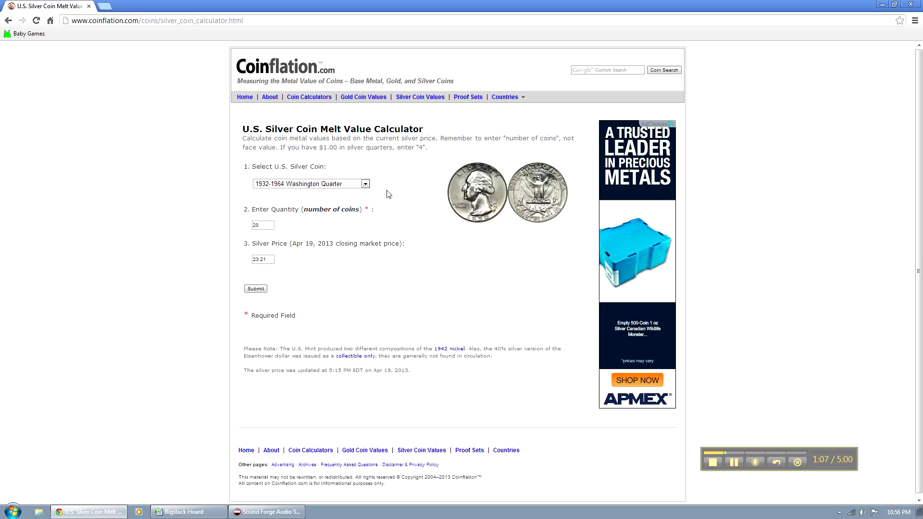
left_click(366, 185)
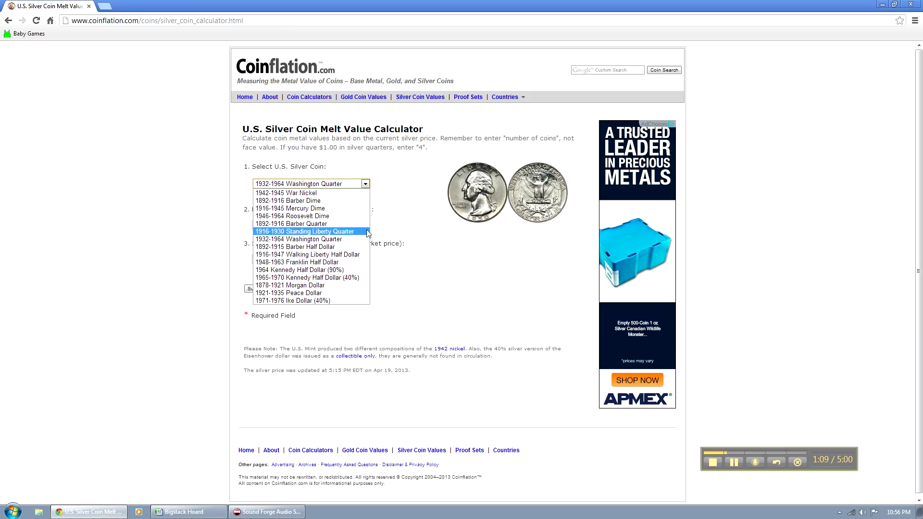
left_click(401, 223)
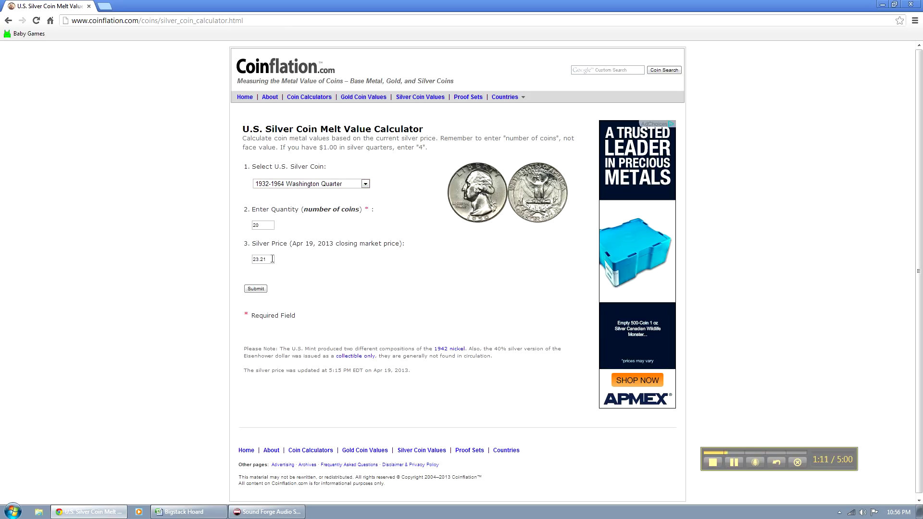
left_click(264, 290)
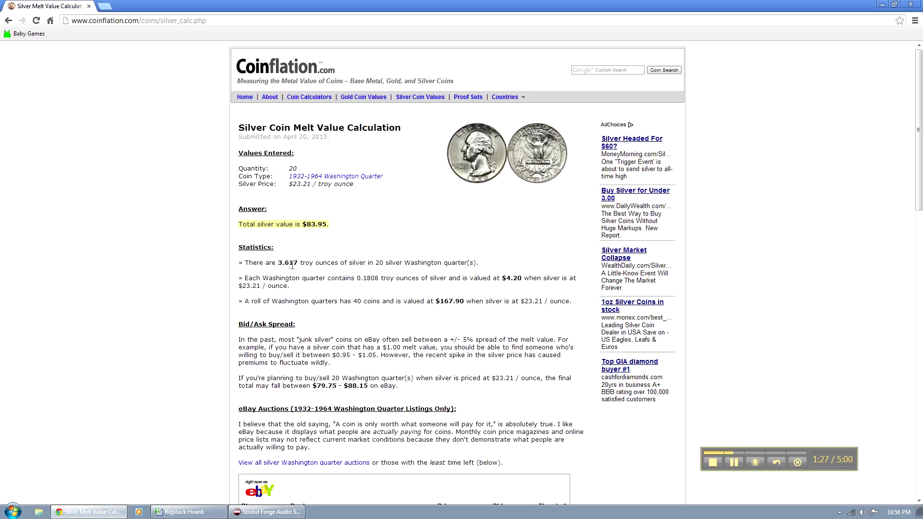
Switch back to Excel and inspect the current value formula for the 20 silver quarters
left_click(203, 510)
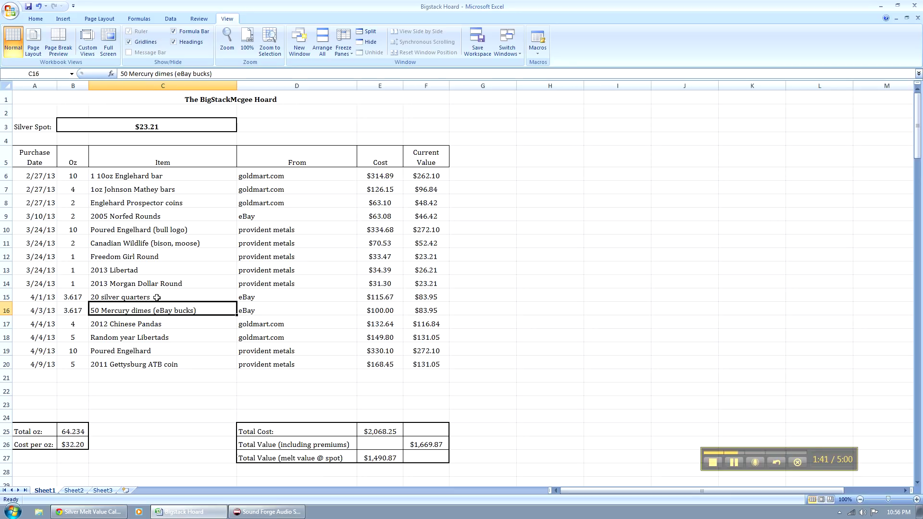
left_click(431, 297)
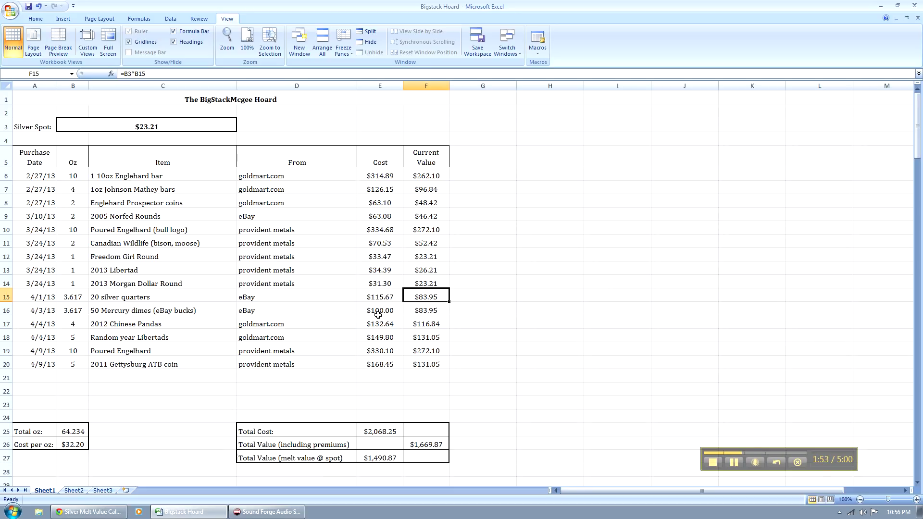
Copy the 4/20/13 purchase of 5 x generic 10oz bars from cells A38 to E38
left_click(48, 377)
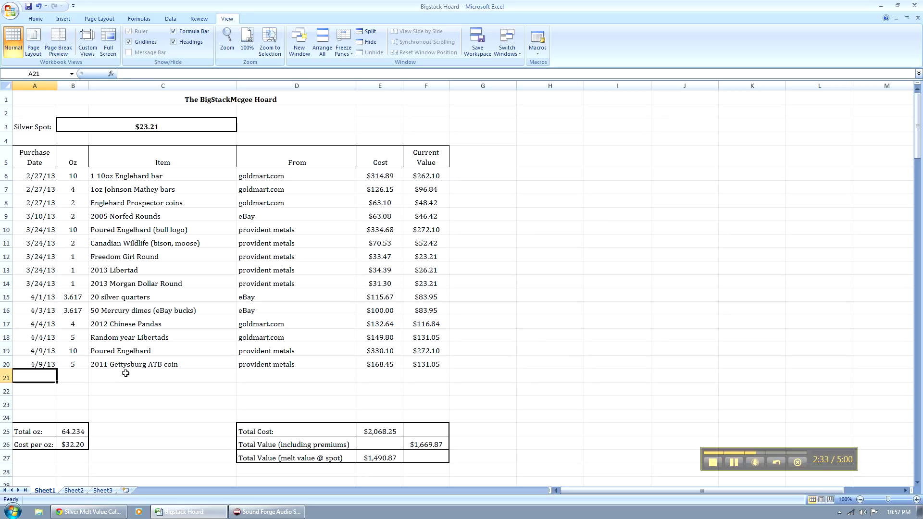
left_click_drag(35, 377, 365, 378)
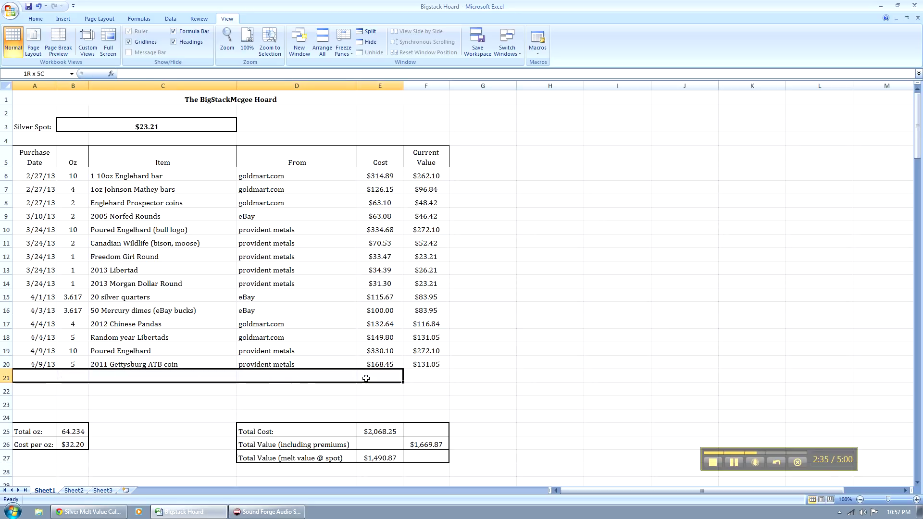
left_click(148, 429)
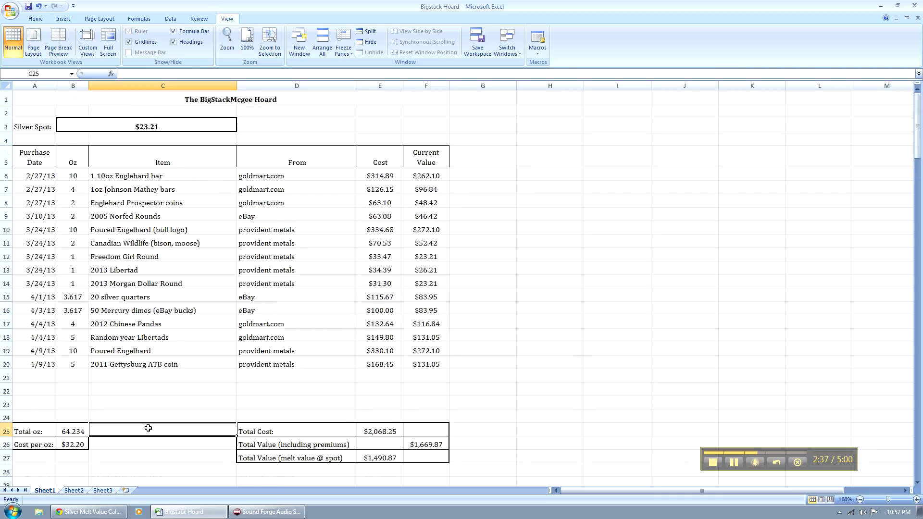
scroll(148, 429, "down", 4)
left_click_drag(35, 435, 379, 436)
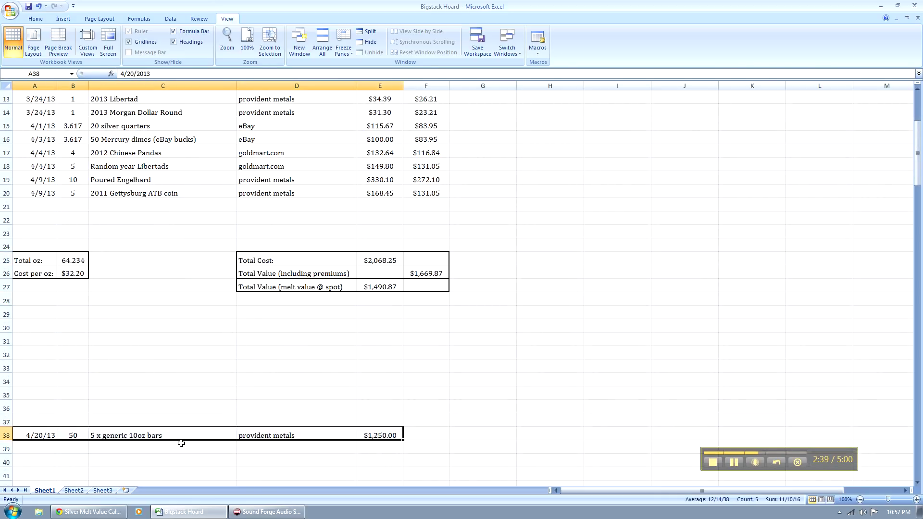
right_click(41, 439)
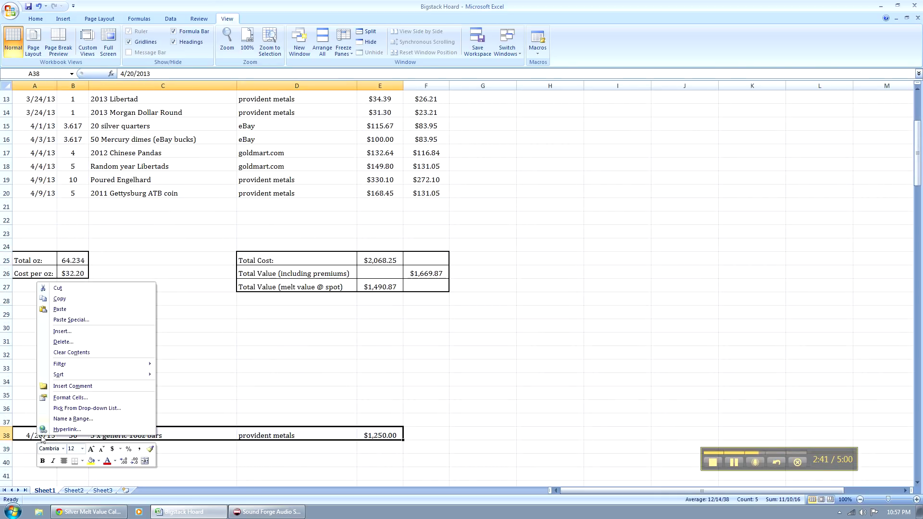
left_click(59, 298)
Paste the copied purchase entry into A21:E21, the first empty row under the 2011 Gettysburg ATB coin
scroll(70, 314, "up", 4)
left_click_drag(36, 376, 380, 377)
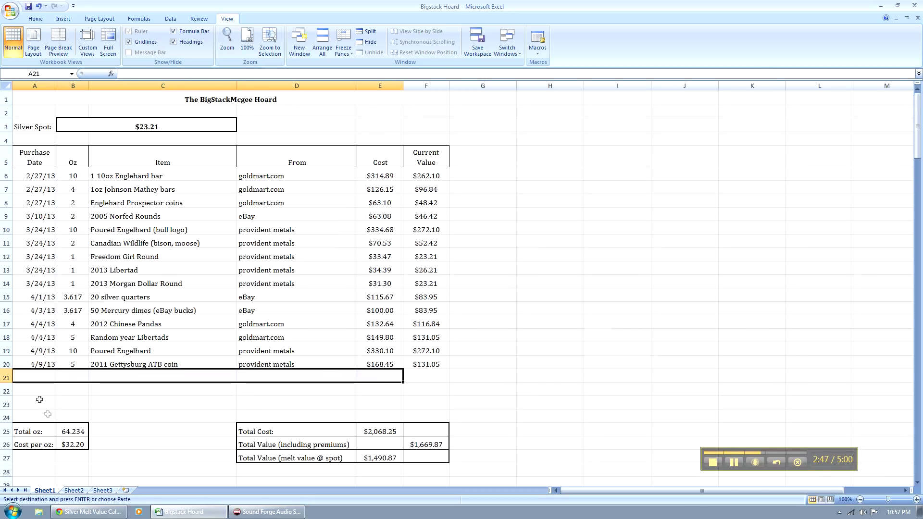
right_click(31, 378)
left_click(64, 255)
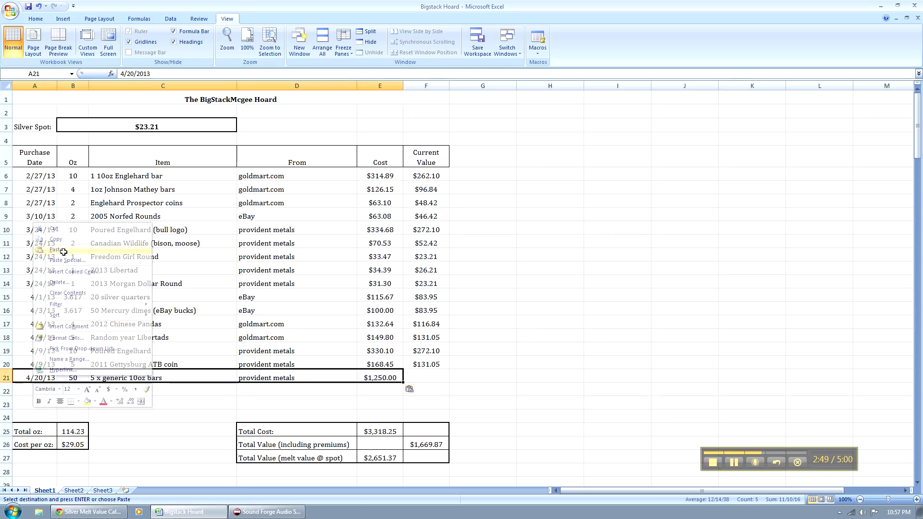
left_click(47, 388)
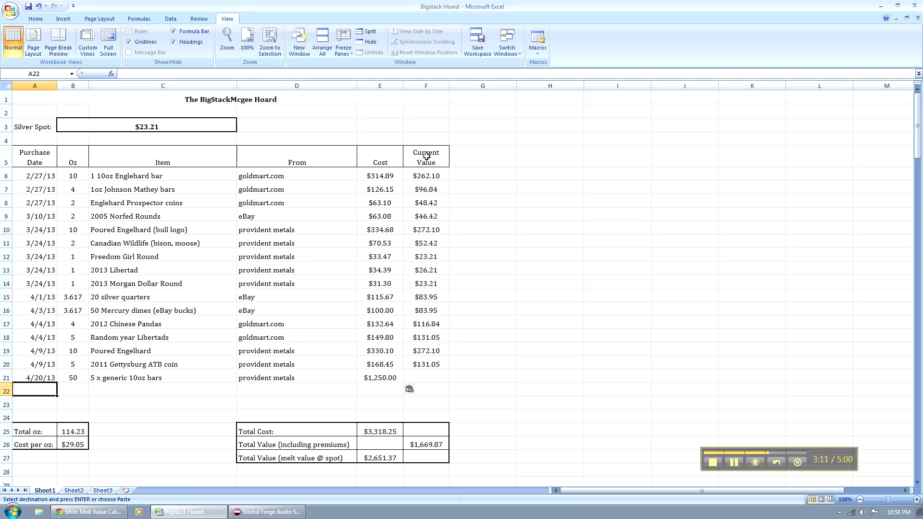
Calculate the current value of the 5 x generic 10oz bars in F21 with the formula =B3*B21
left_click(432, 374)
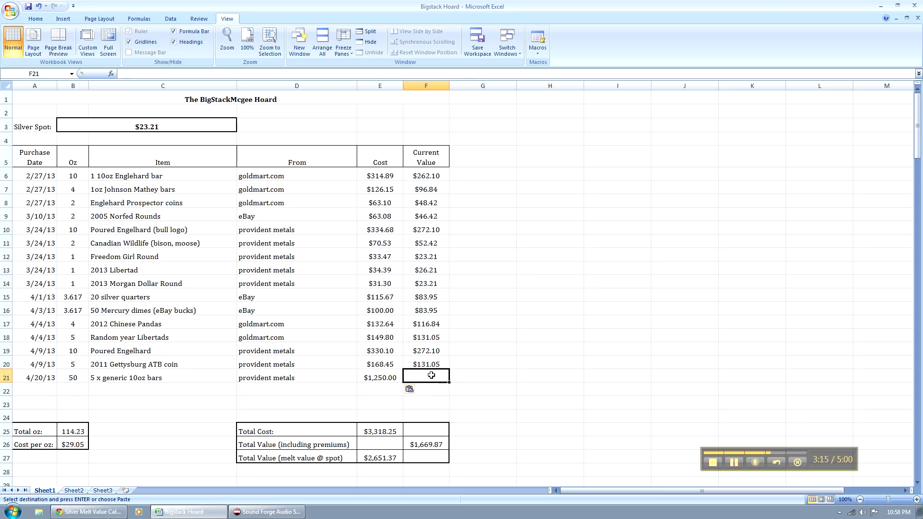
type("=")
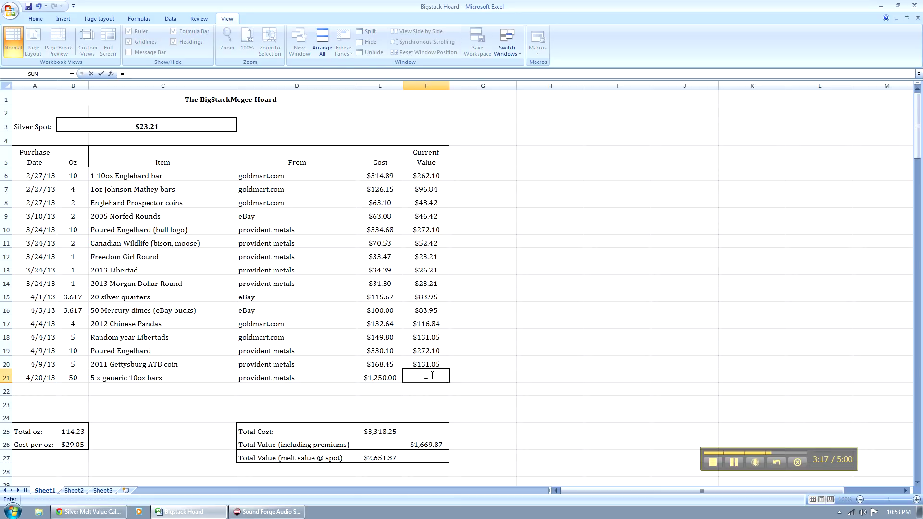
left_click(183, 125)
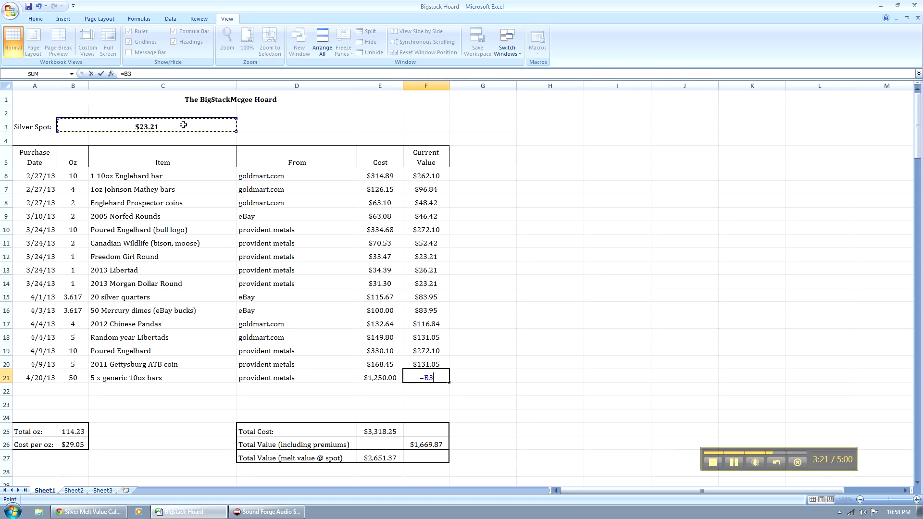
type("*")
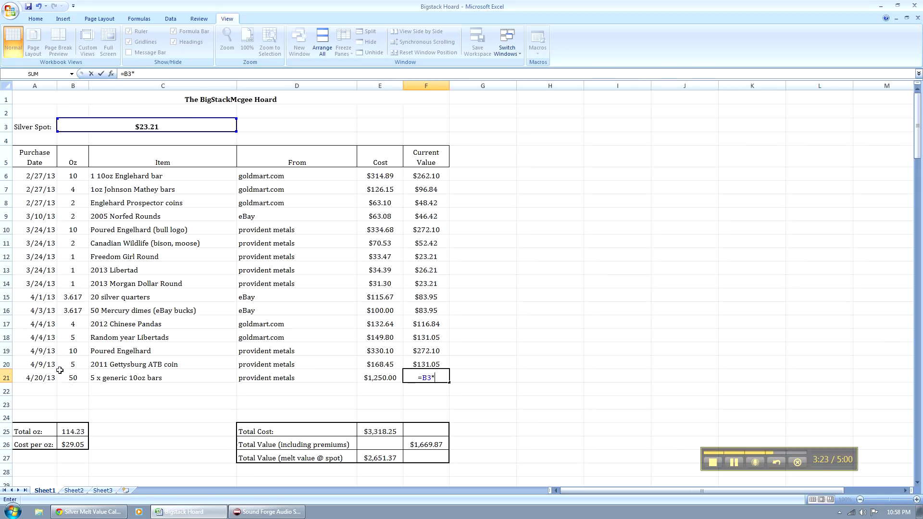
left_click(73, 380)
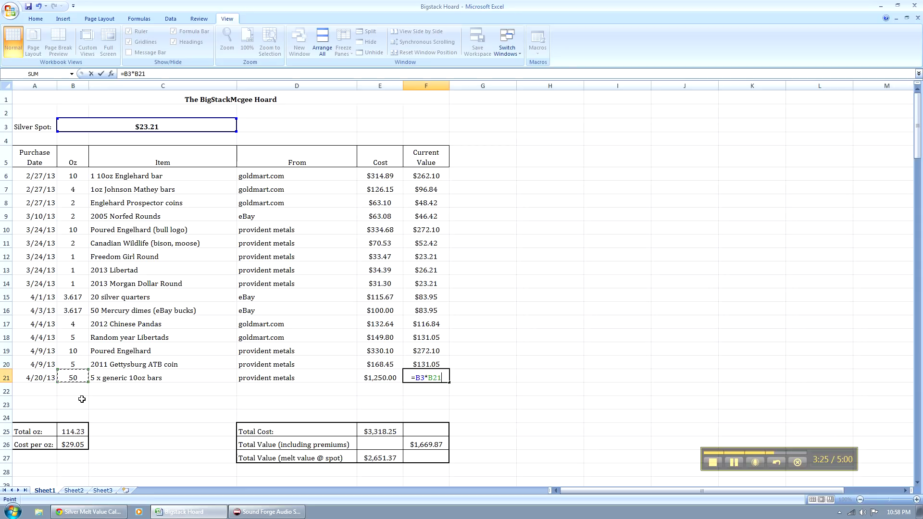
key("Return")
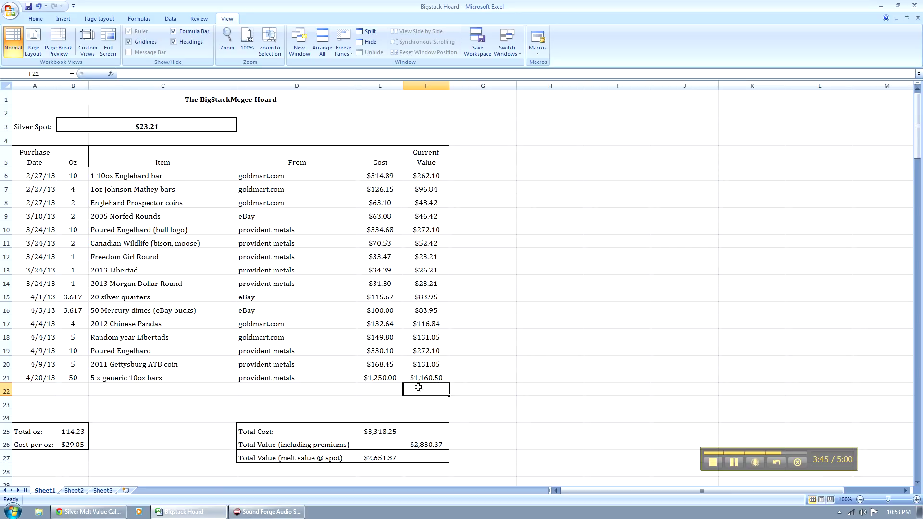
Set the silver spot price in B3 to 34
left_click(137, 401)
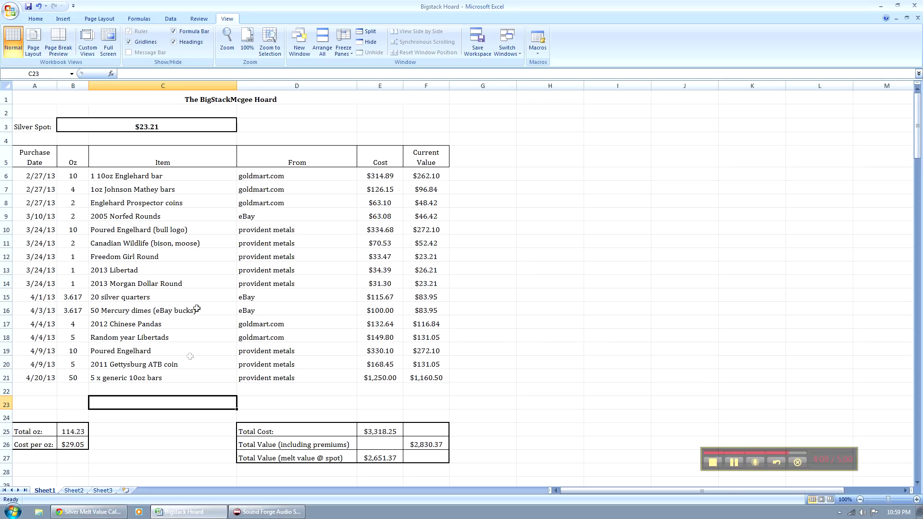
left_click(167, 128)
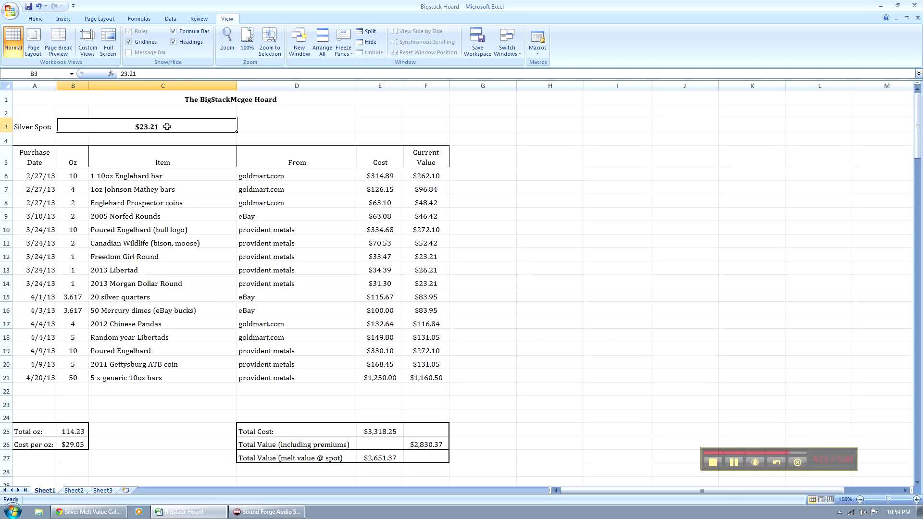
type("34")
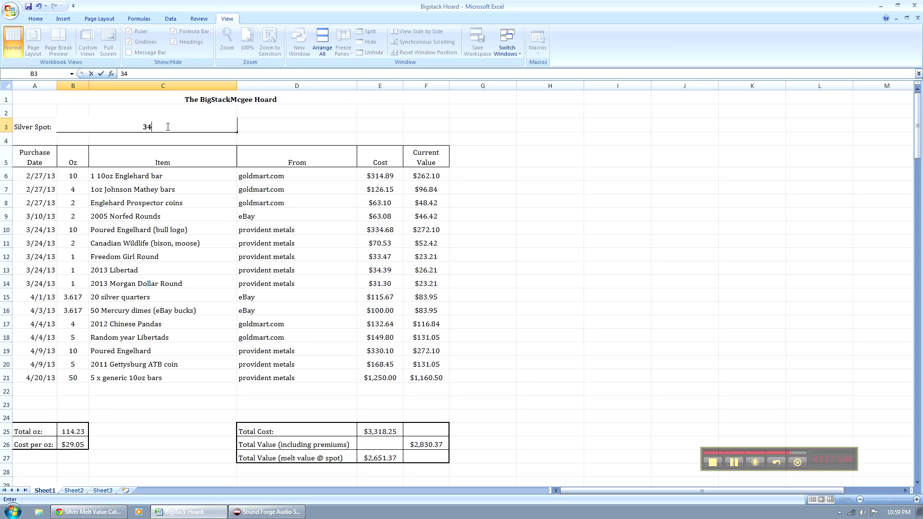
key("Return")
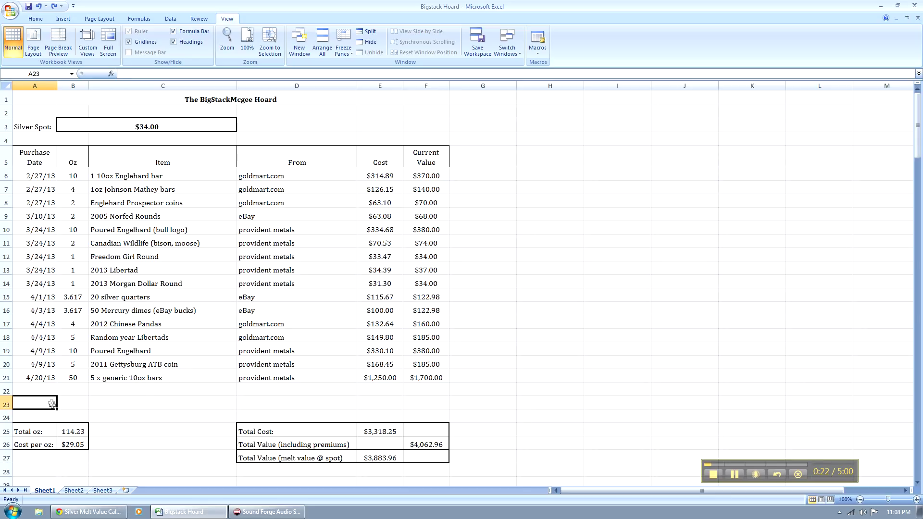
Insert two rows of blank cells at A22:F23 below the last purchase, shifting the existing cells down
left_click_drag(45, 392, 164, 392)
left_click_drag(86, 392, 412, 405)
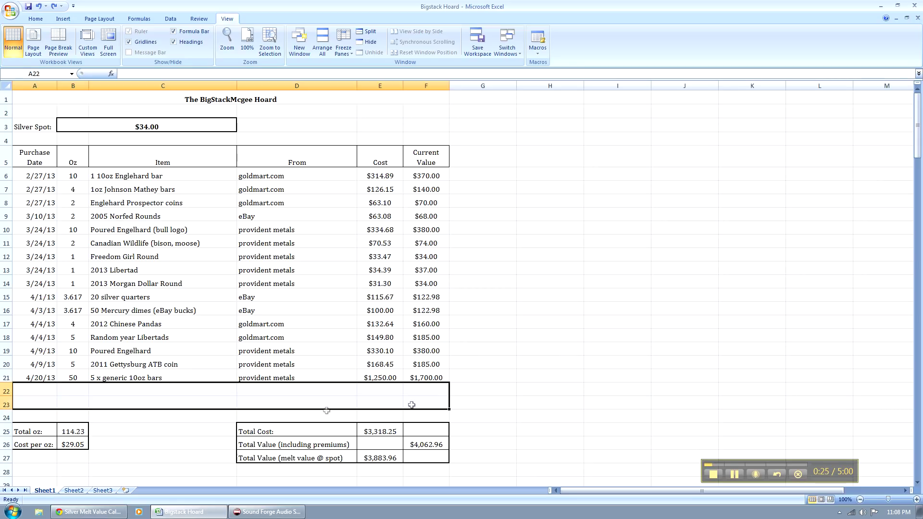
right_click(143, 401)
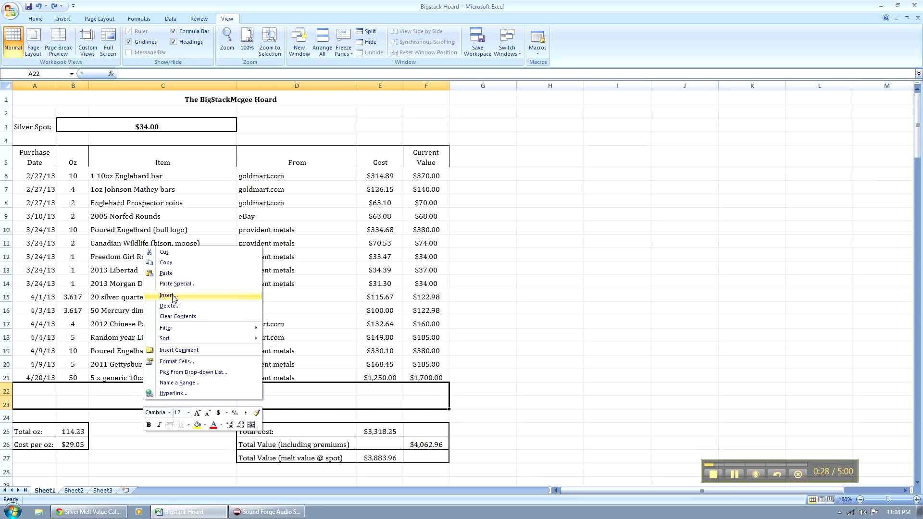
left_click(174, 296)
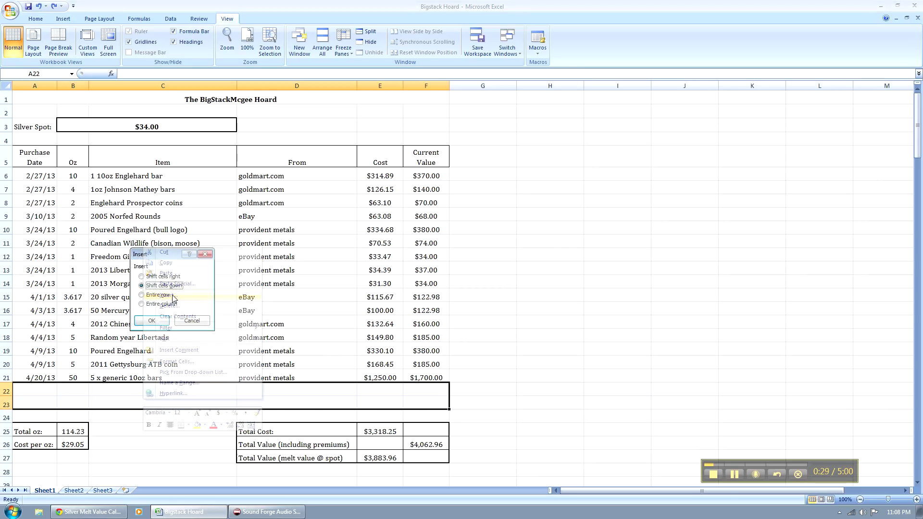
left_click(159, 320)
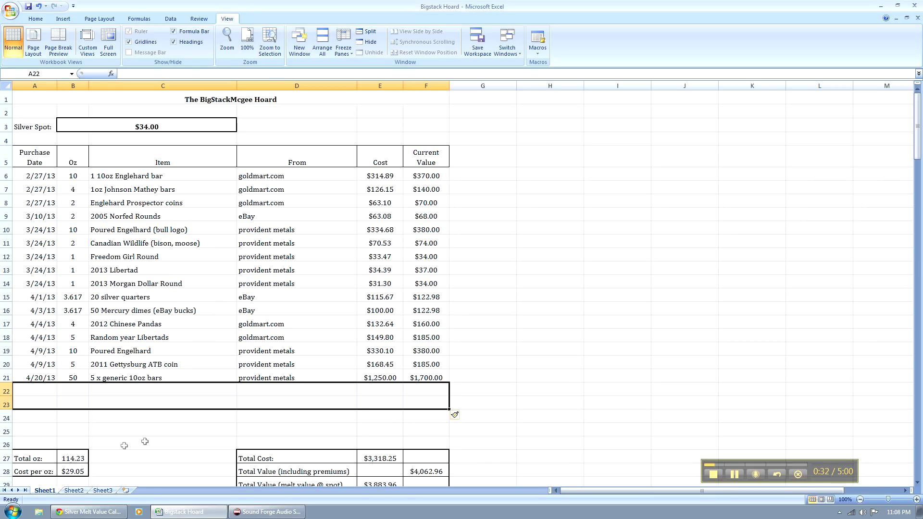
Inspect the range covered by the Total oz SUM formula in B27 and leave the formula as it is
left_click(79, 458)
left_click(149, 74)
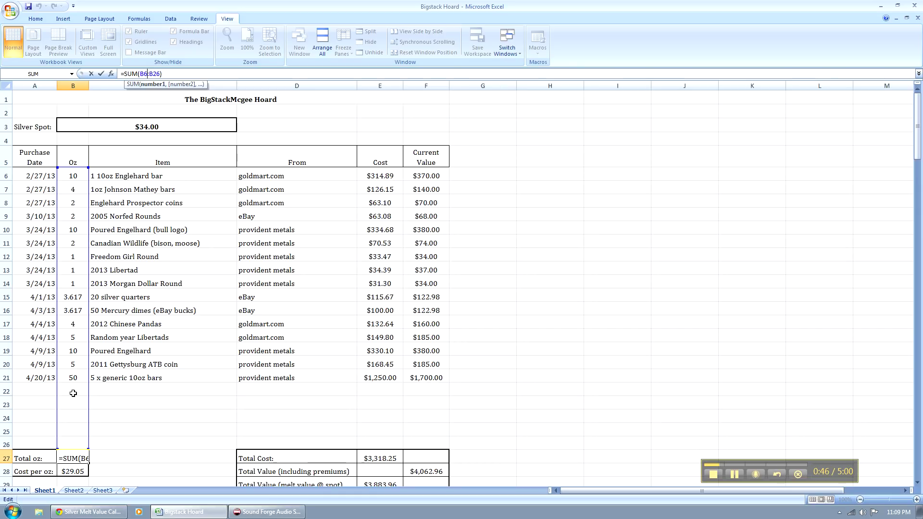
key("Return")
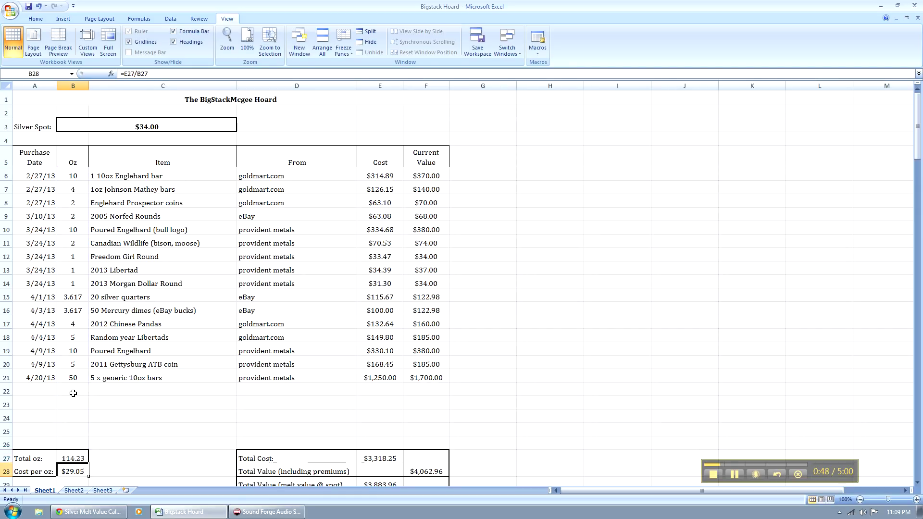